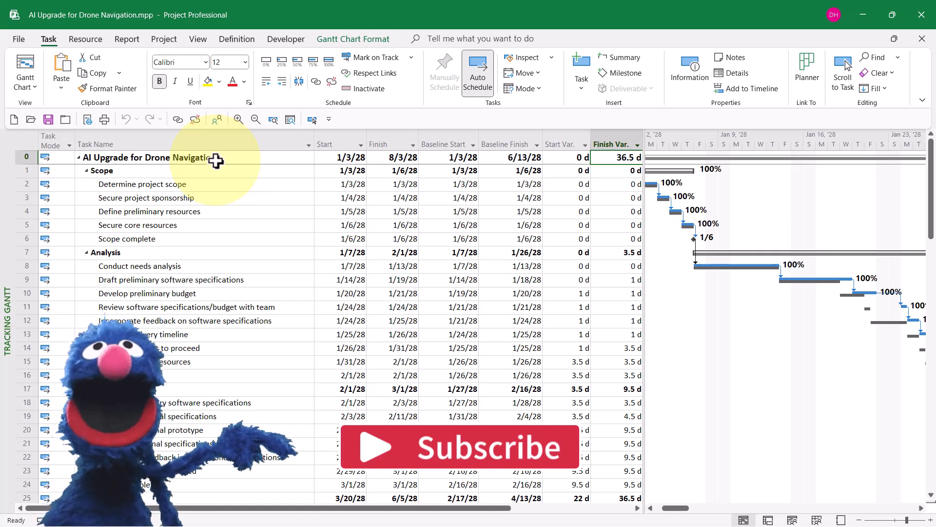
Switch the project from the Tracking Gantt view to the Gantt Chart view
left_click(216, 160)
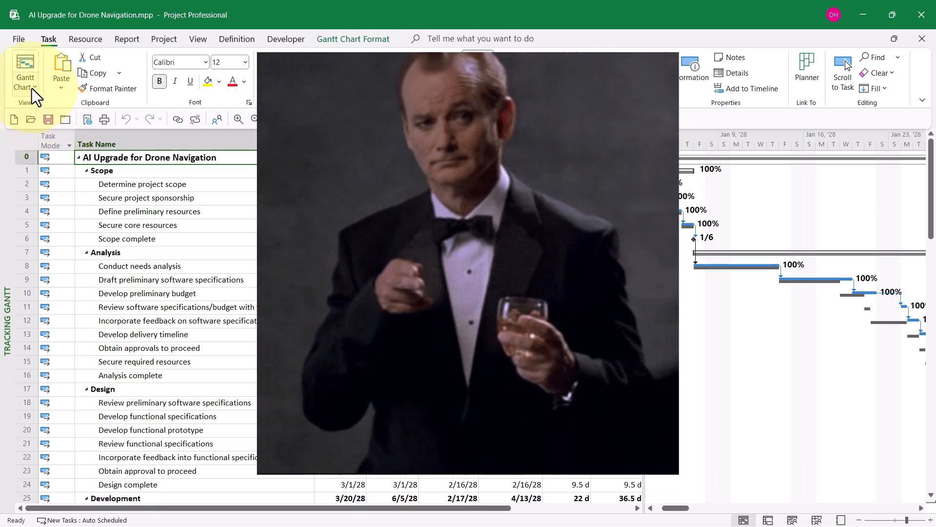
left_click(32, 86)
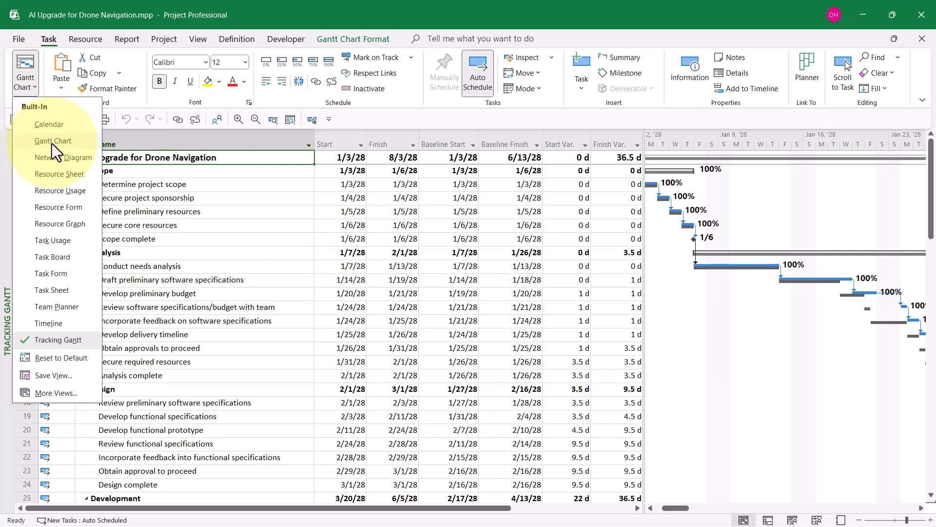
left_click(52, 144)
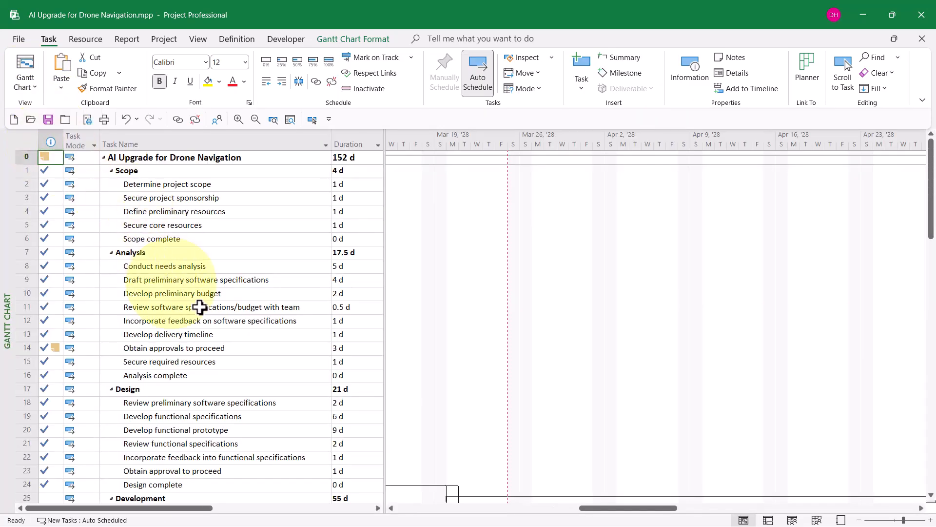
Examine the Develop code and Developer testing (primary debugging) tasks and their durations in the Development phase
scroll(204, 308, "down", 5)
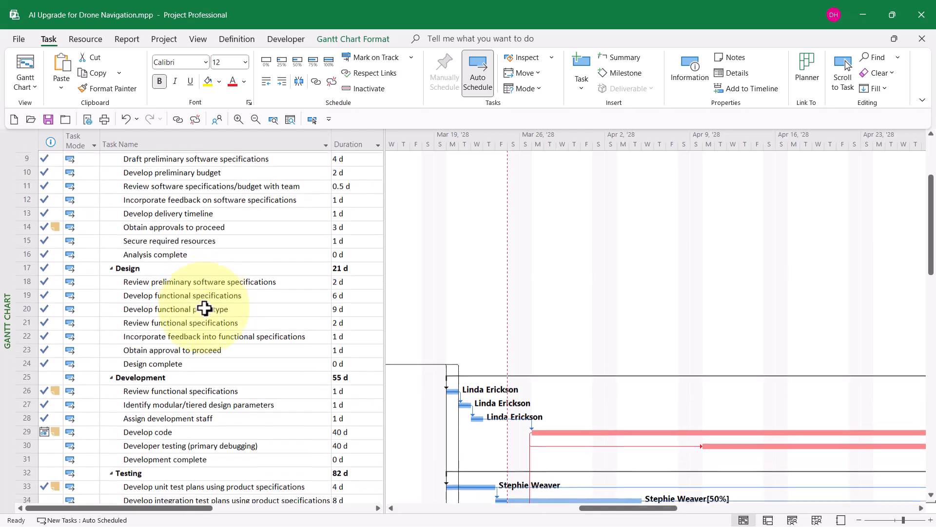
scroll(204, 308, "down", 3)
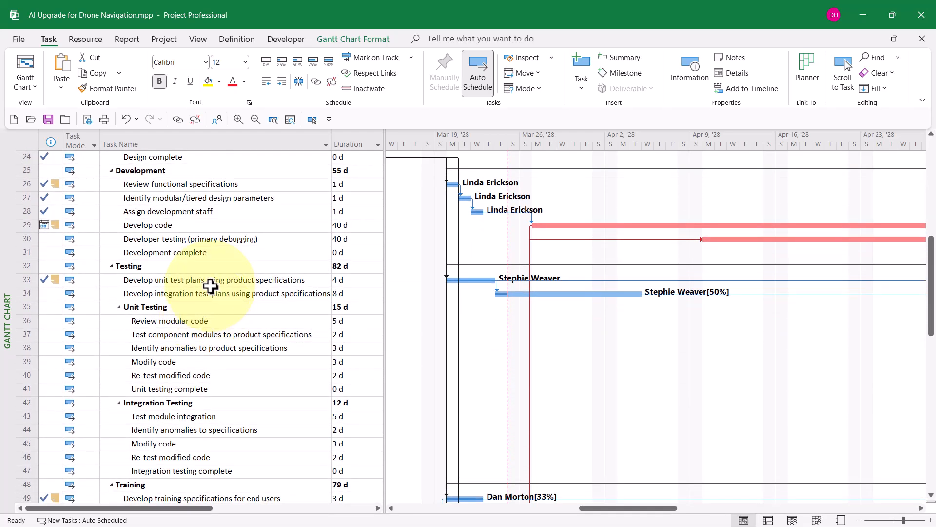
left_click(265, 223)
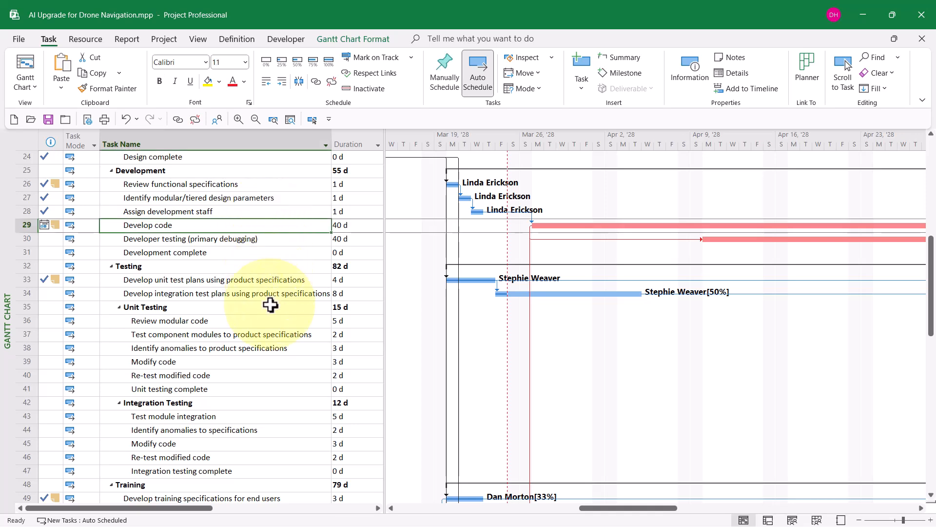
left_click(249, 241)
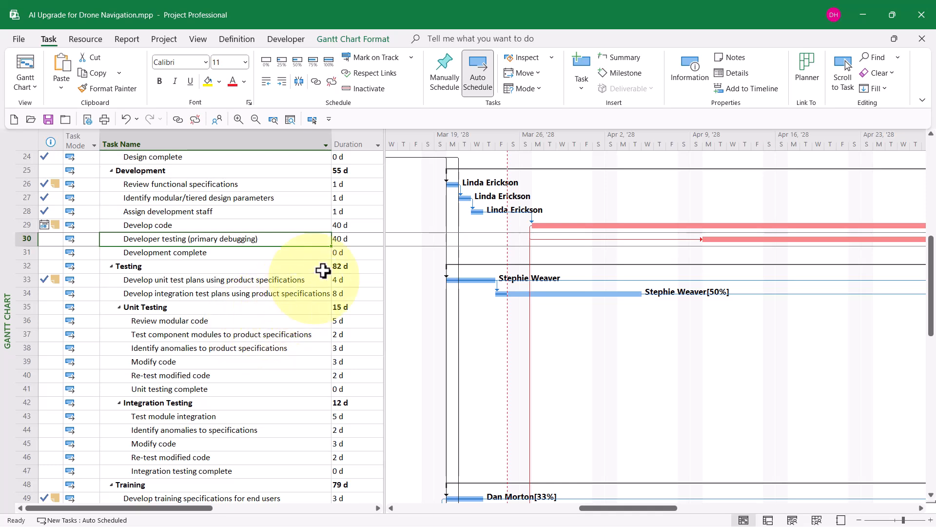
left_click(353, 226)
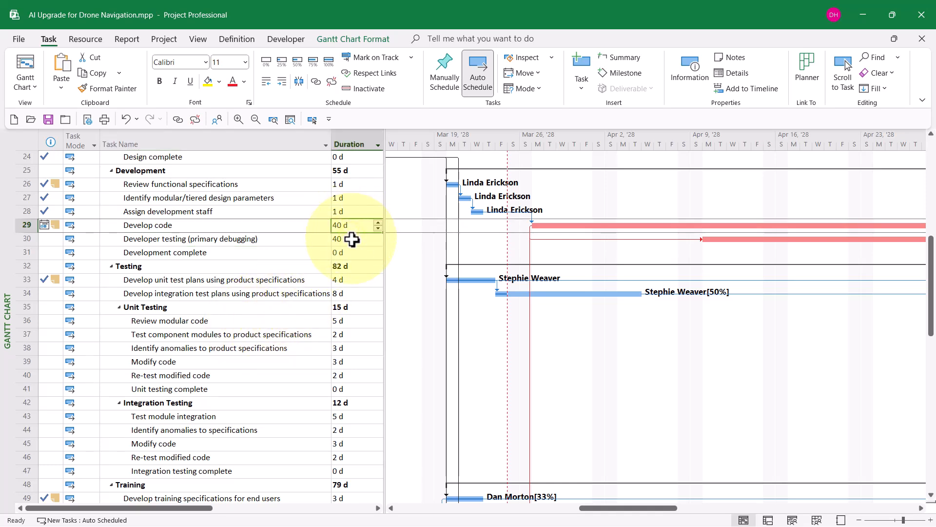
left_click(355, 239)
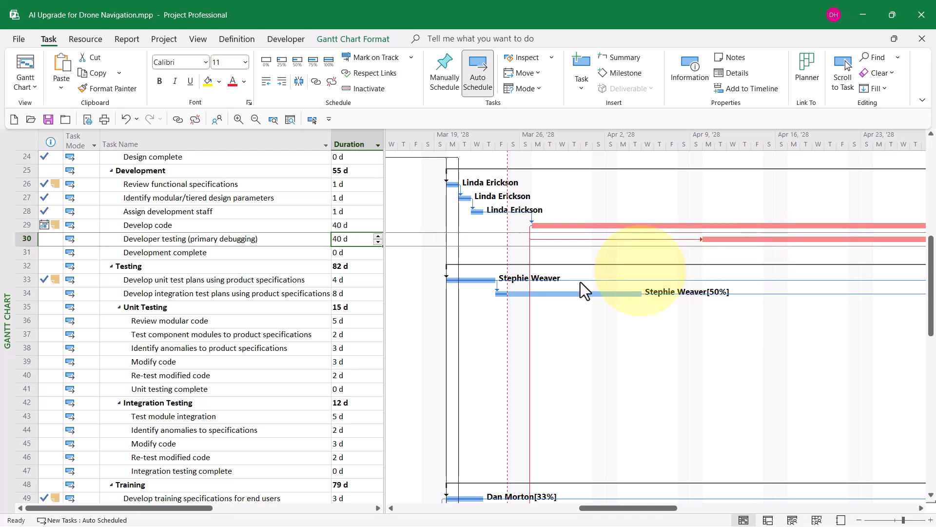
Select the Develop code task and split the view to display its Task Form details
left_click(209, 224)
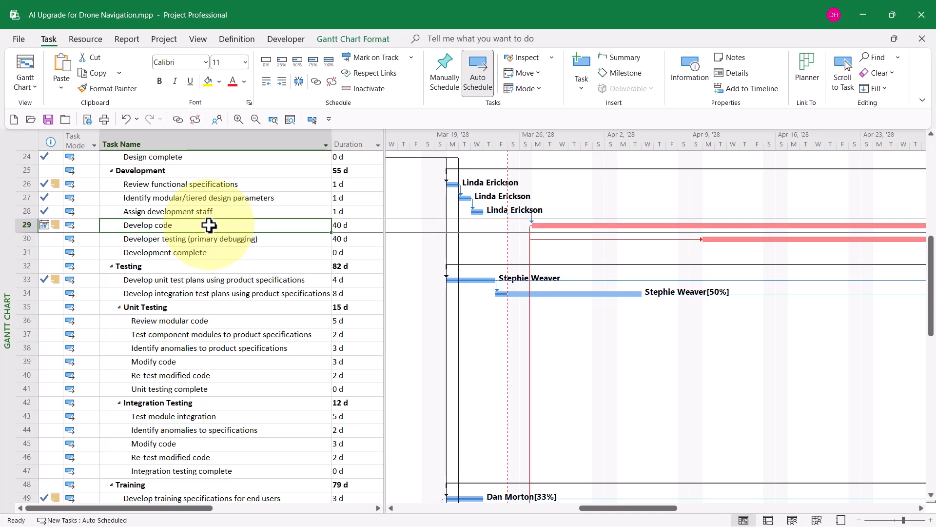
right_click(568, 338)
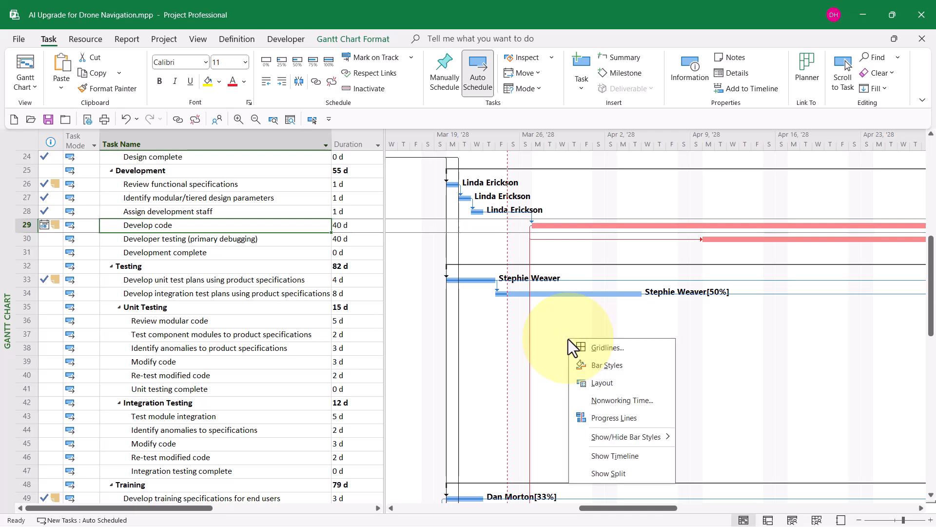
left_click(621, 473)
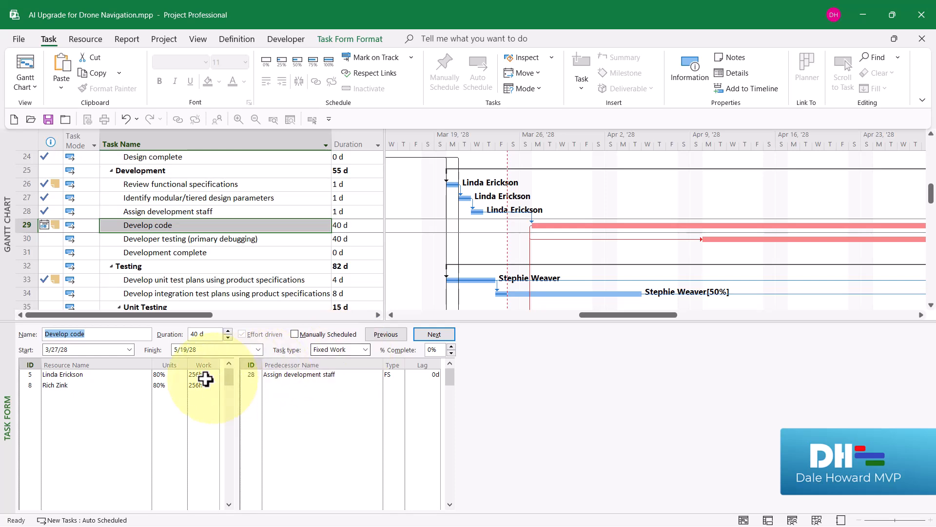
Review the resource assignments and task types of the Develop code and Developer testing tasks in the Task Form
left_click(103, 374)
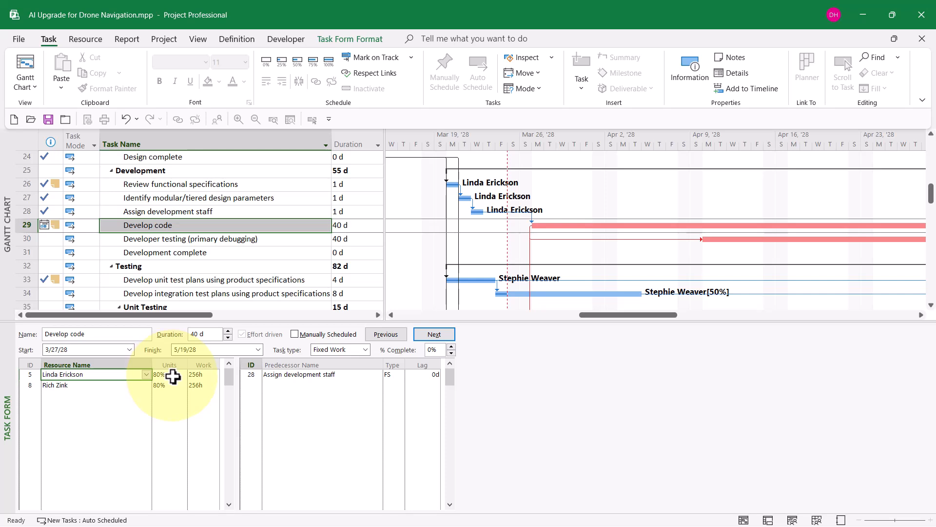
left_click(107, 389)
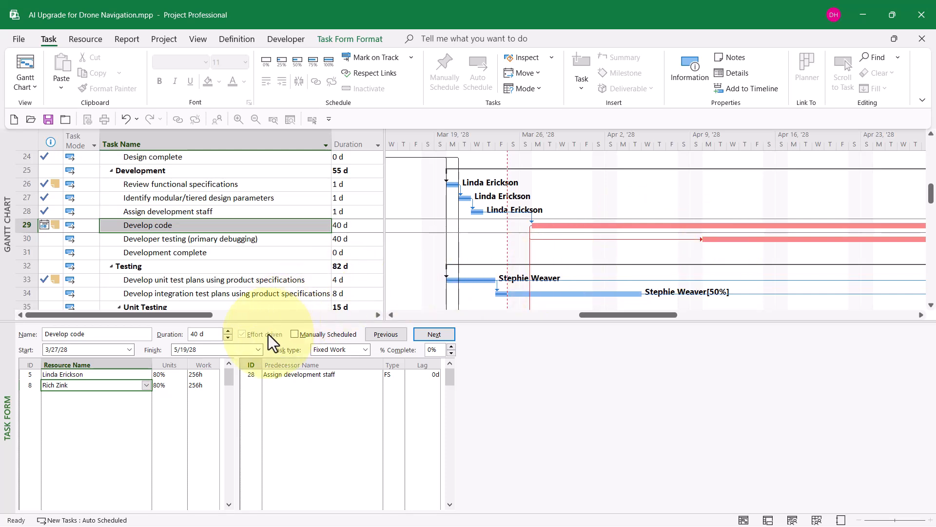
left_click(430, 336)
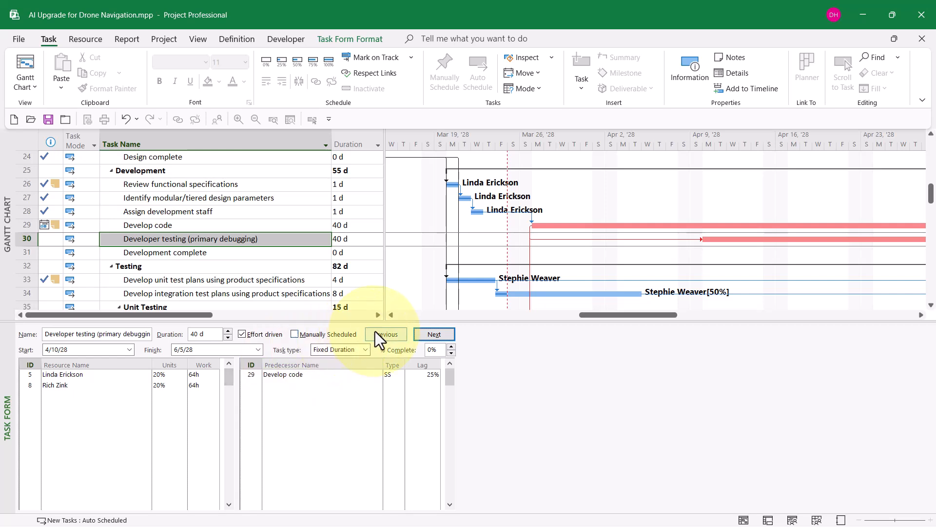
left_click(387, 334)
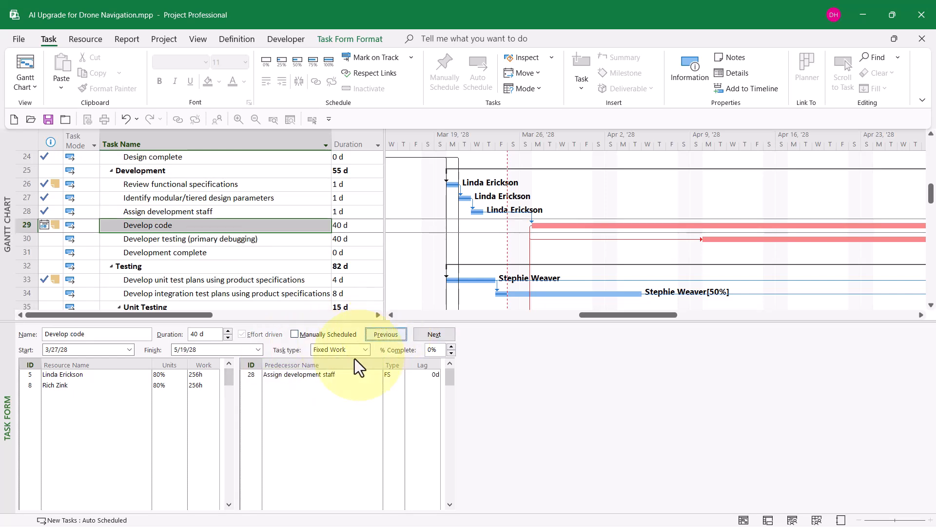
Assign a third resource to the Develop code task at 80% units and apply the change
left_click(72, 396)
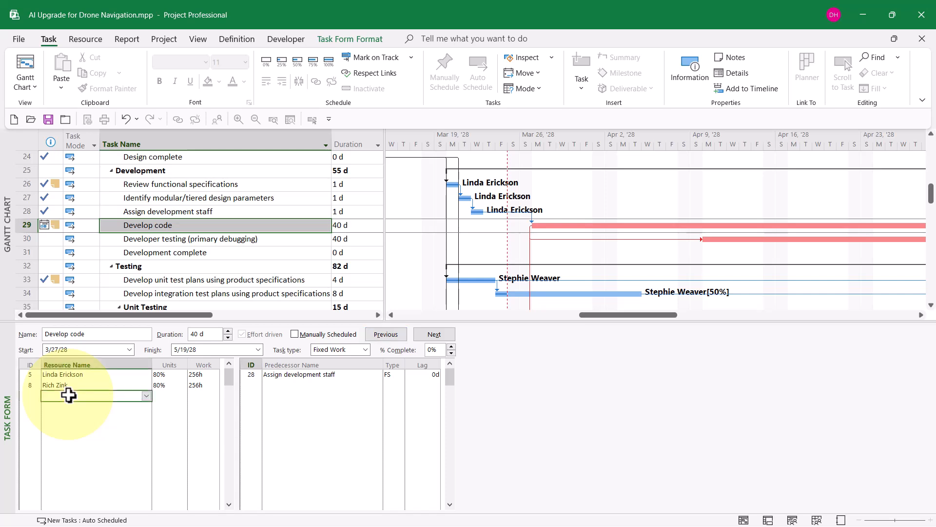
left_click(143, 397)
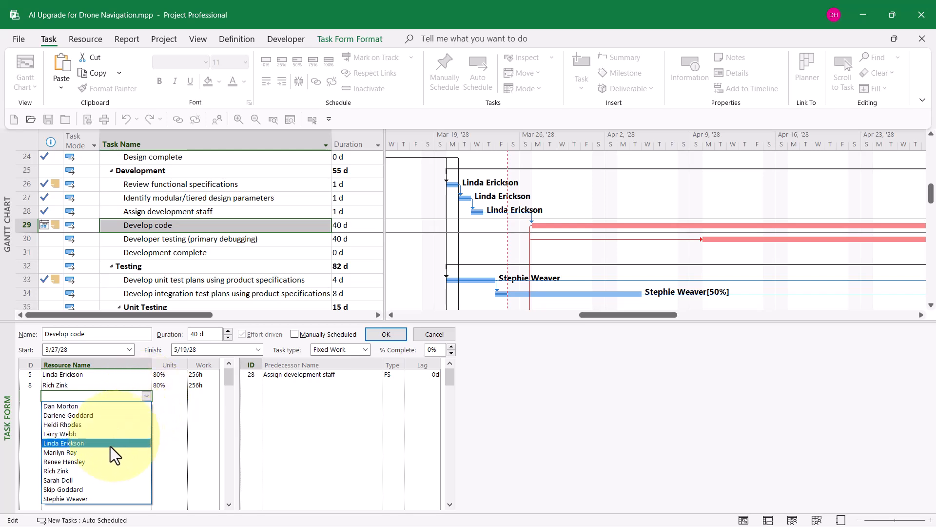
left_click(89, 489)
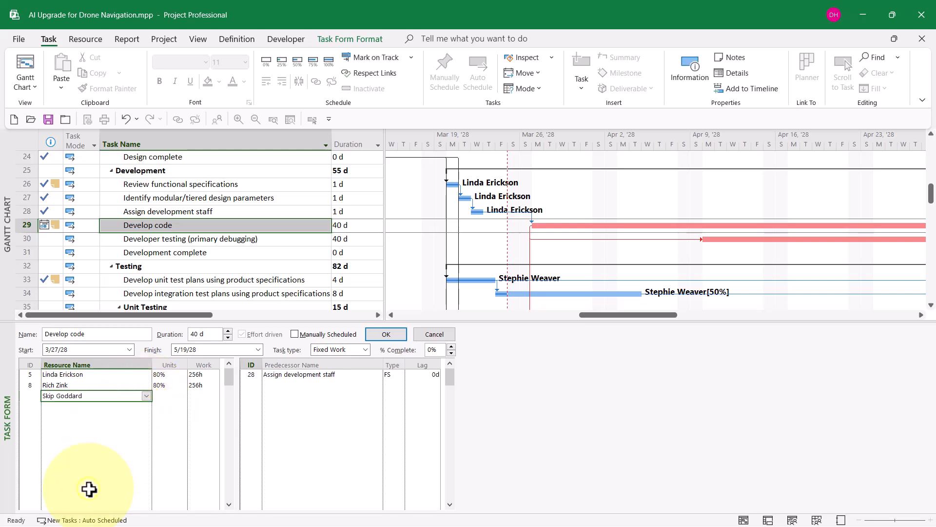
left_click(162, 396)
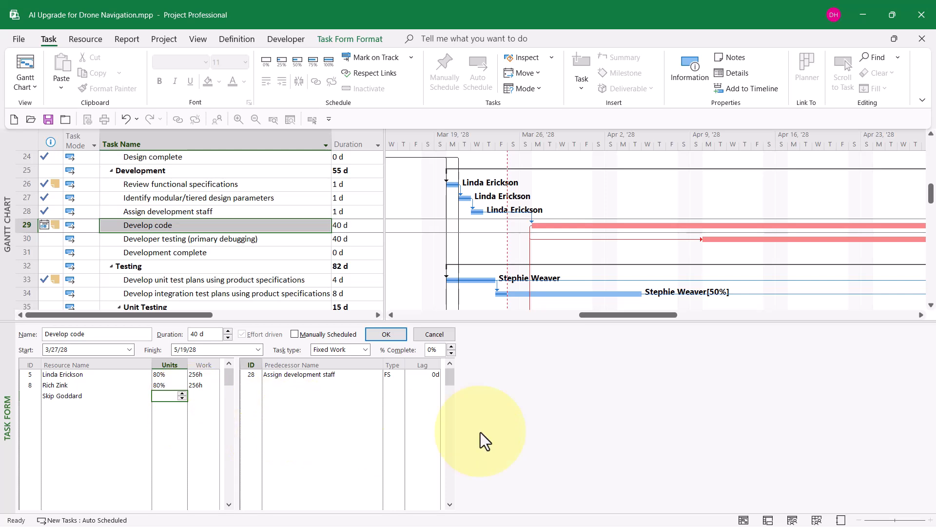
type("80")
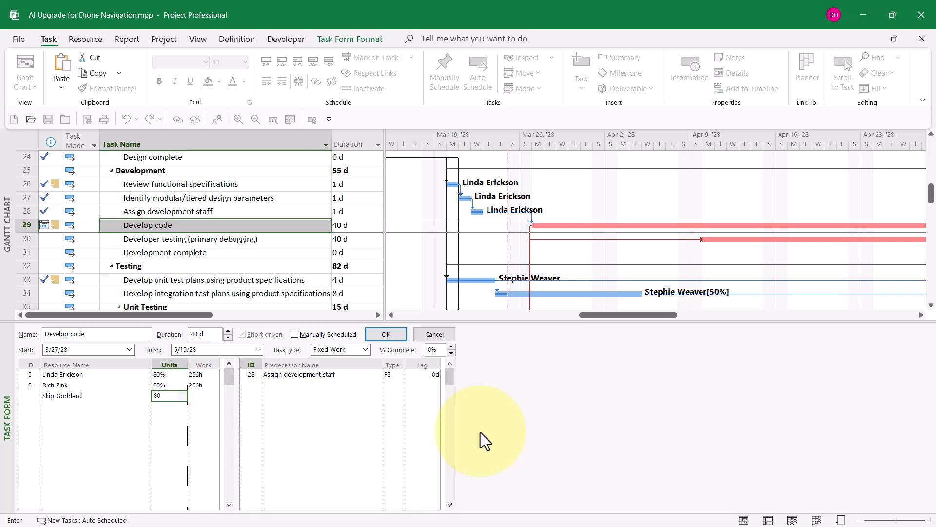
left_click(405, 333)
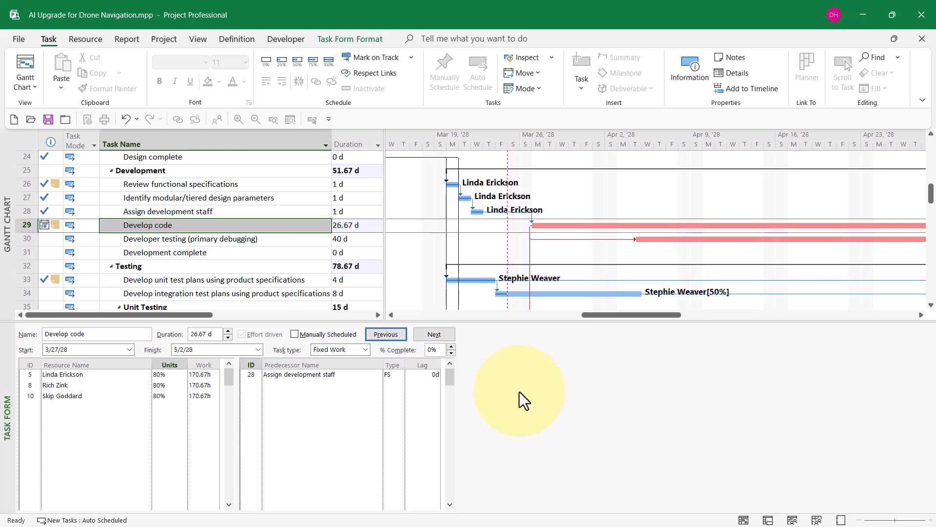
Set the work of all three resources on the Develop code task to 200 hours each and apply it
left_click(207, 376)
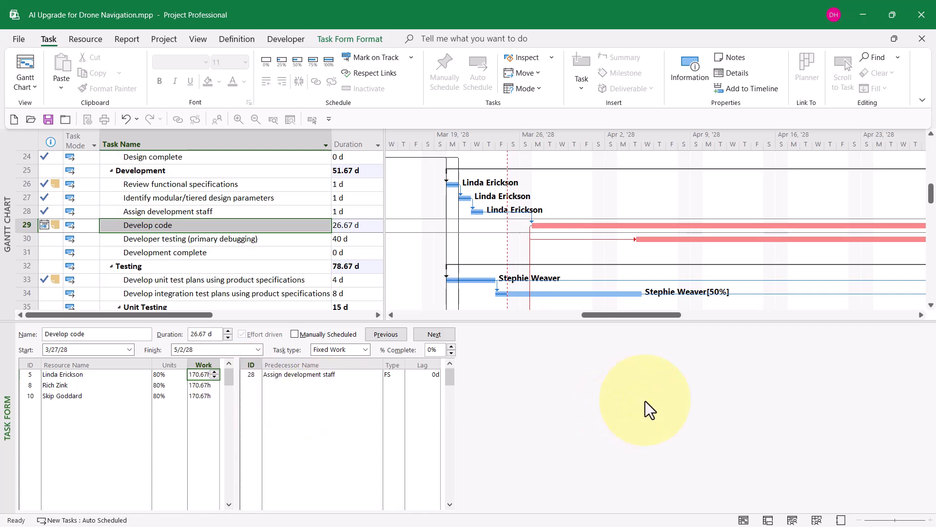
type("200")
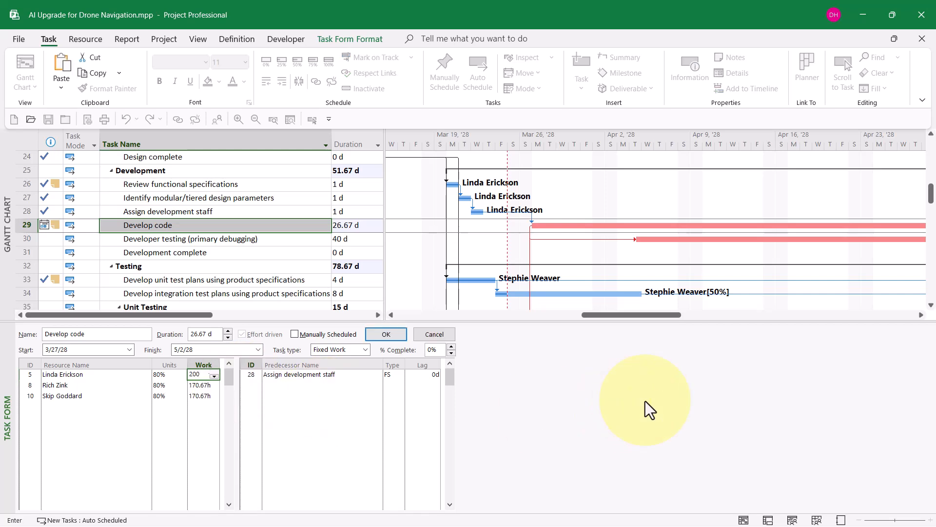
key("Return")
type("200")
key("Return")
type("20")
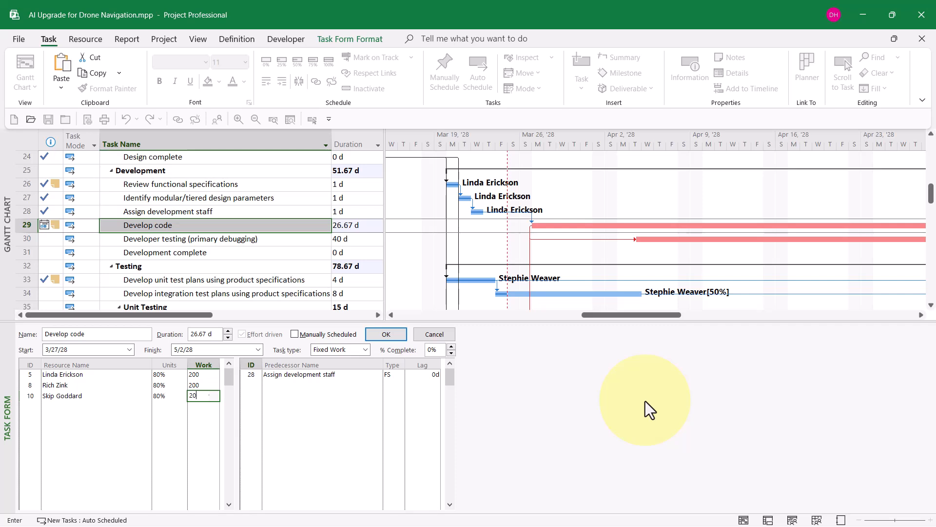
type("0")
key("Return")
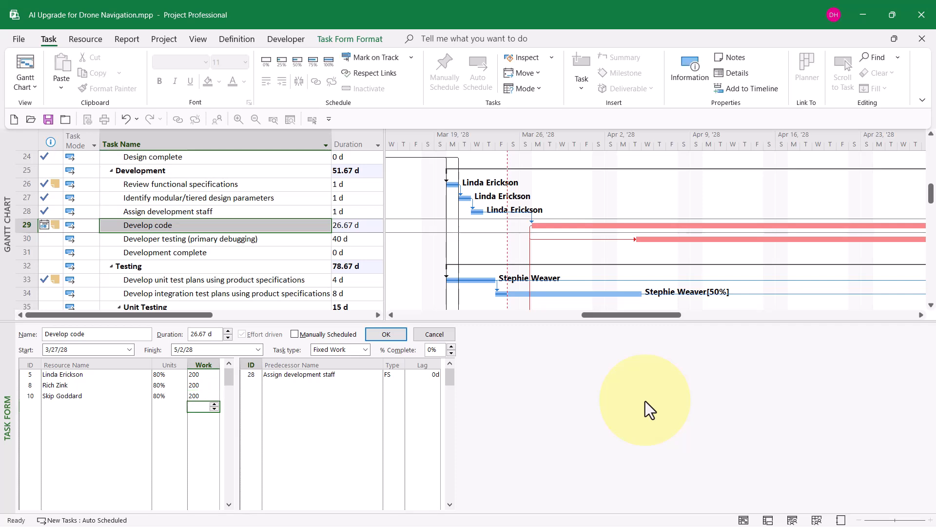
left_click(393, 335)
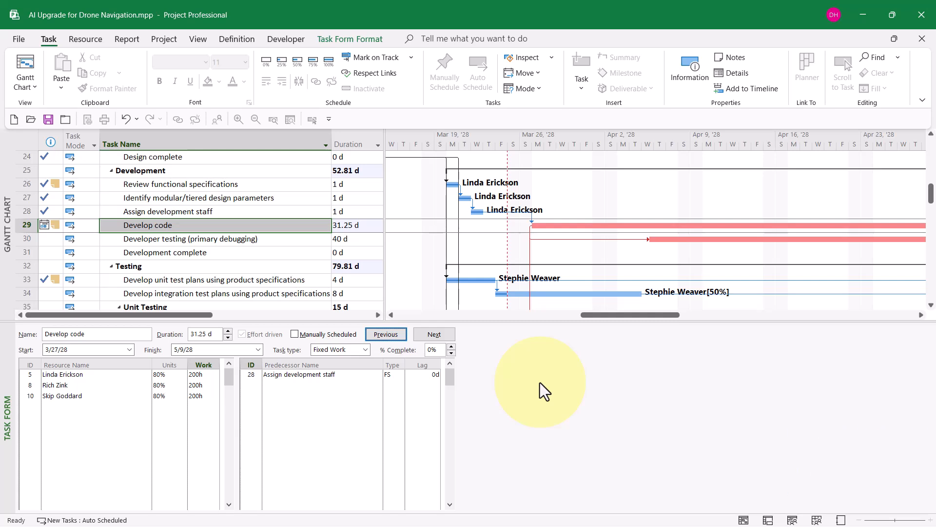
Change the task type of Developer testing (primary debugging) to Fixed Work
left_click(440, 335)
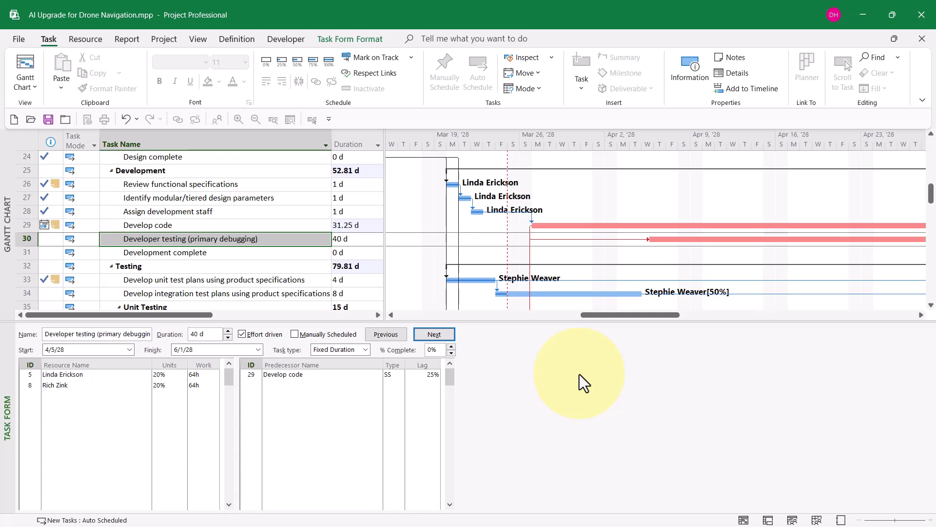
left_click(365, 350)
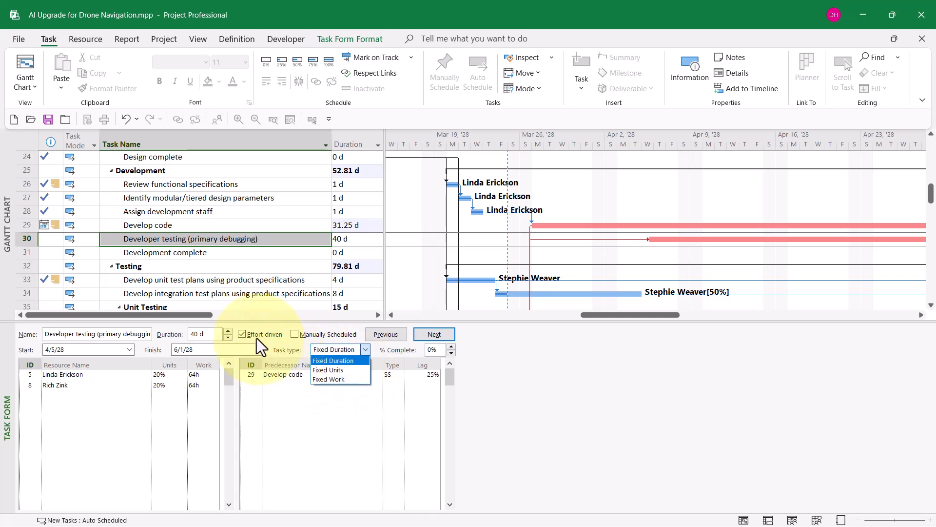
left_click(344, 379)
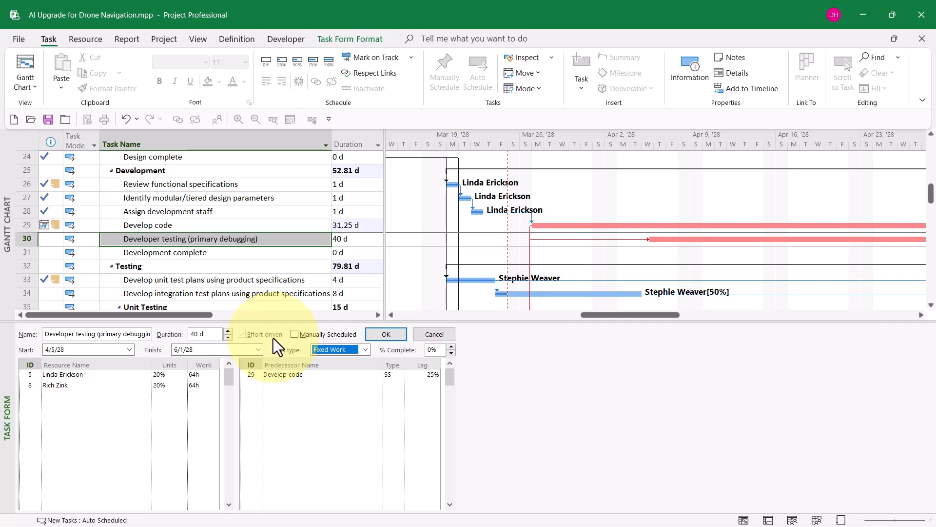
left_click(386, 334)
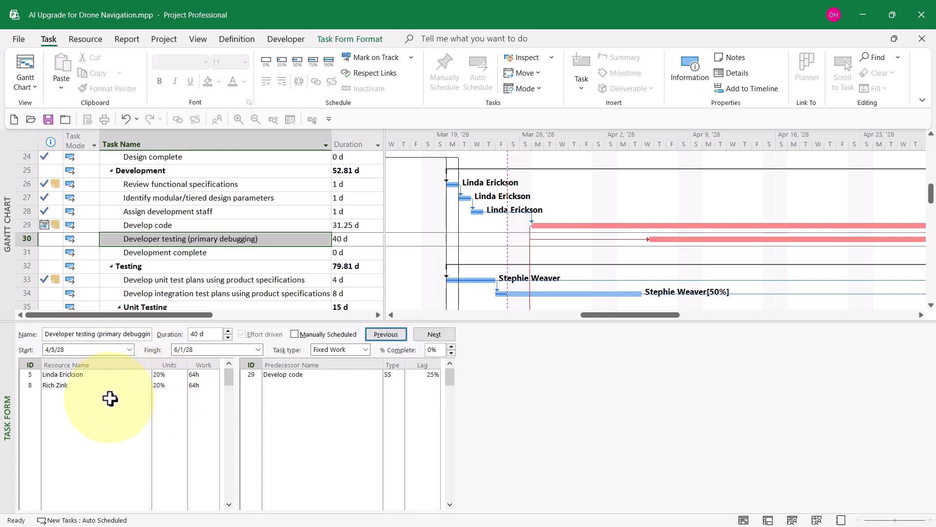
Assign the same additional resource to the Developer testing task at 20% units and apply the change
left_click(85, 395)
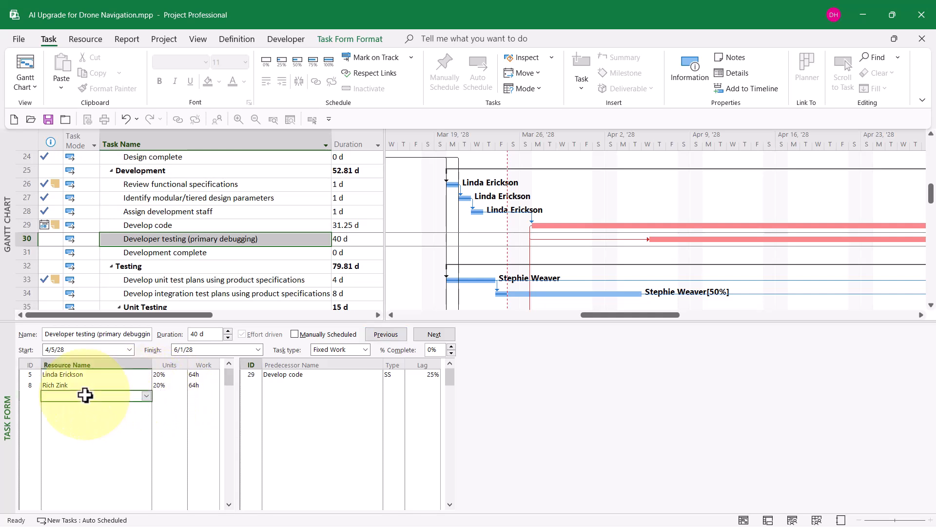
left_click(148, 396)
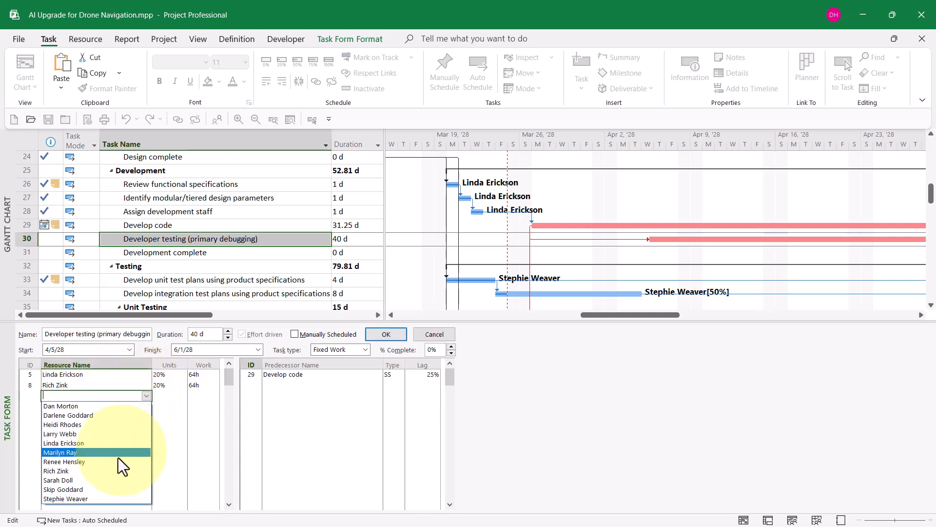
left_click(94, 492)
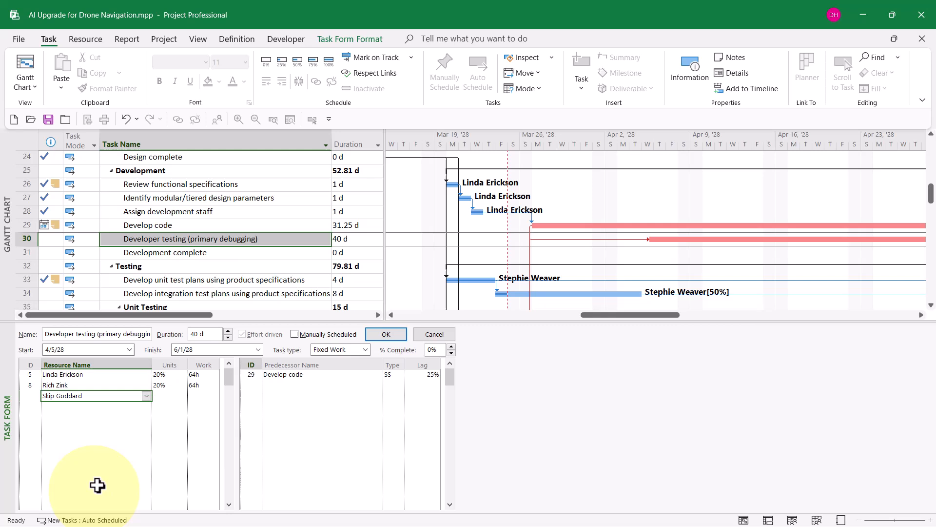
left_click(169, 395)
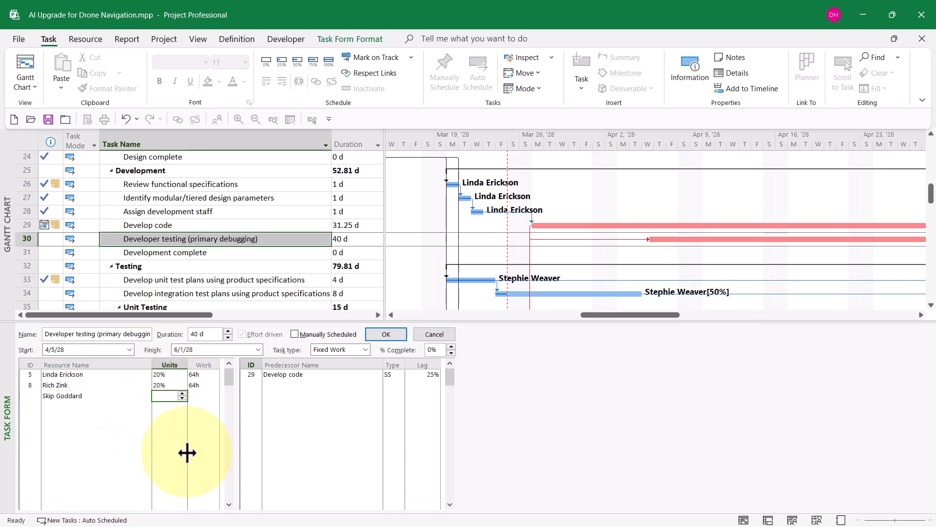
type("2")
type("20")
key("Return")
left_click(375, 338)
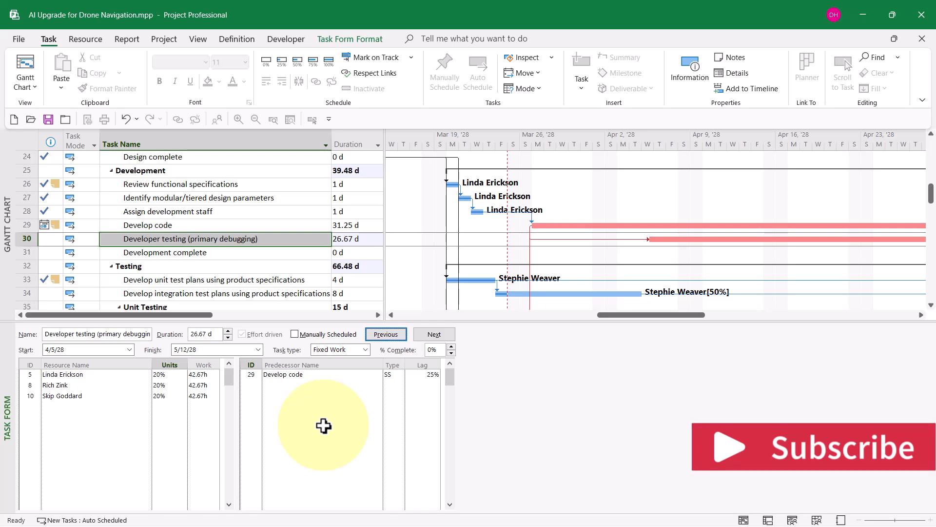
Set the work of all three resources on the Developer testing task to 50 hours each and apply it
left_click(215, 374)
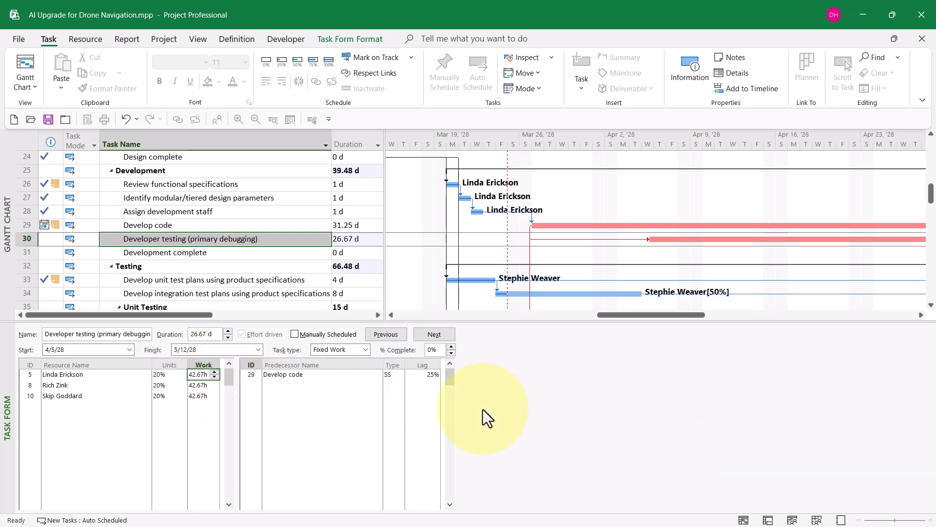
type("50")
key("Return")
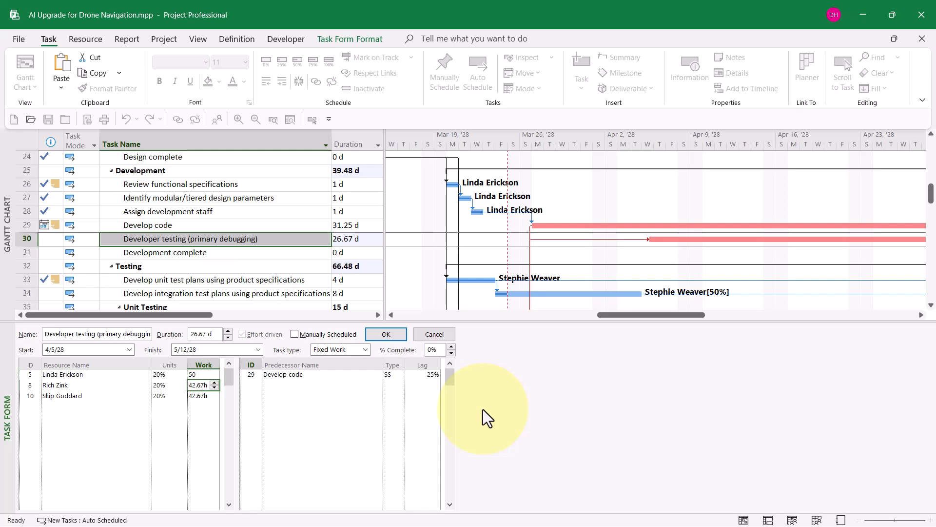
type("50")
key("Return")
type("50")
key("Return")
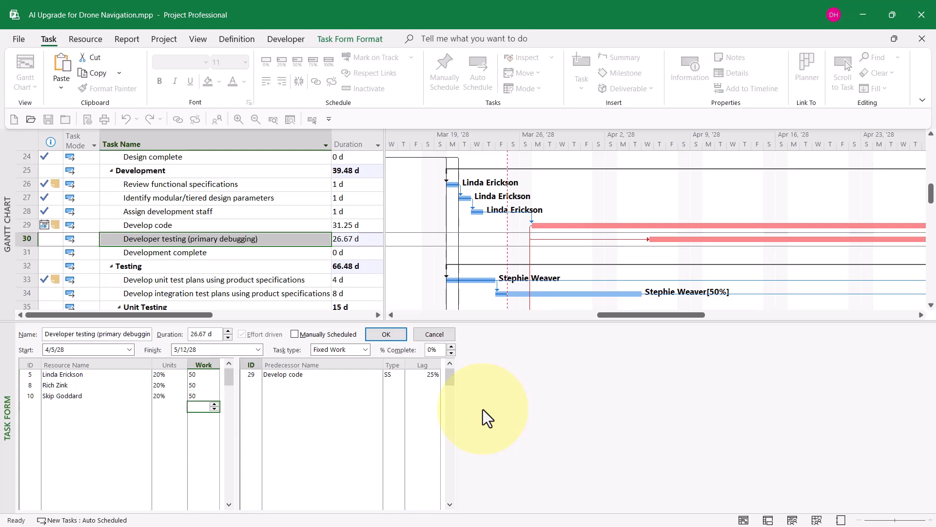
left_click(399, 333)
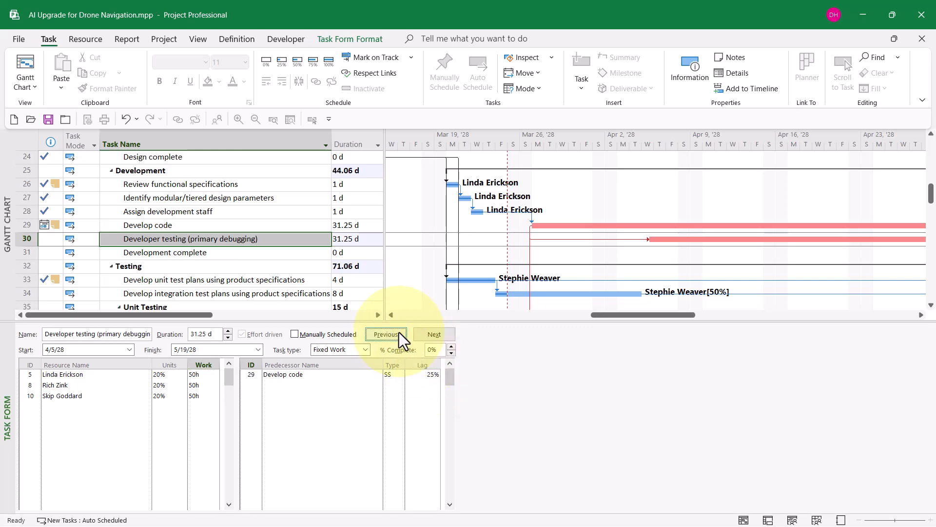